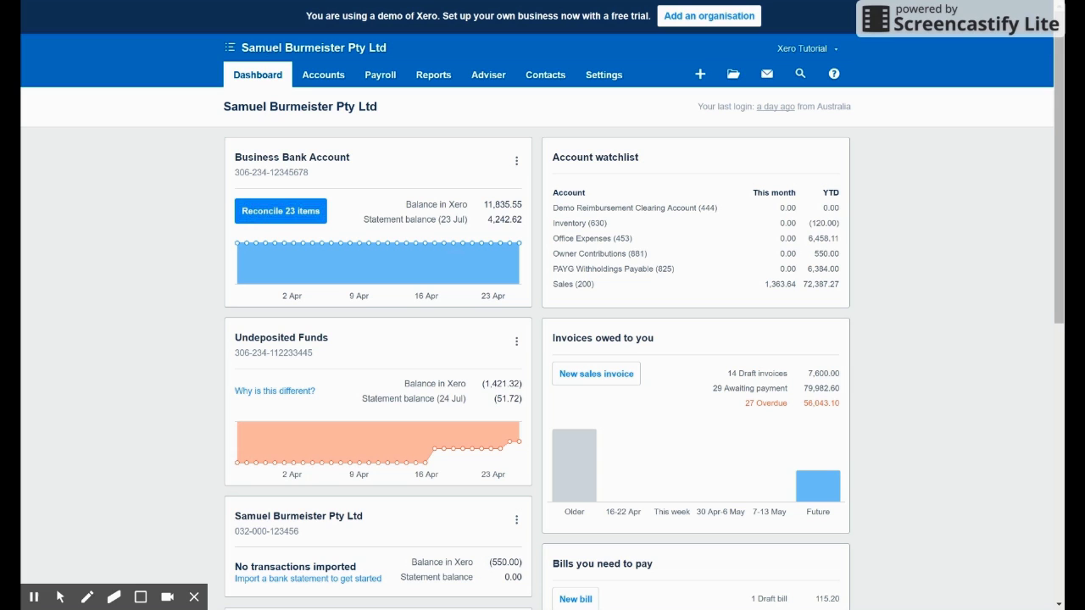
Check the Settings menu, then display the Payroll dropdown on the dashboard.
{"action": "left_click", "coordinate": [611, 81]}
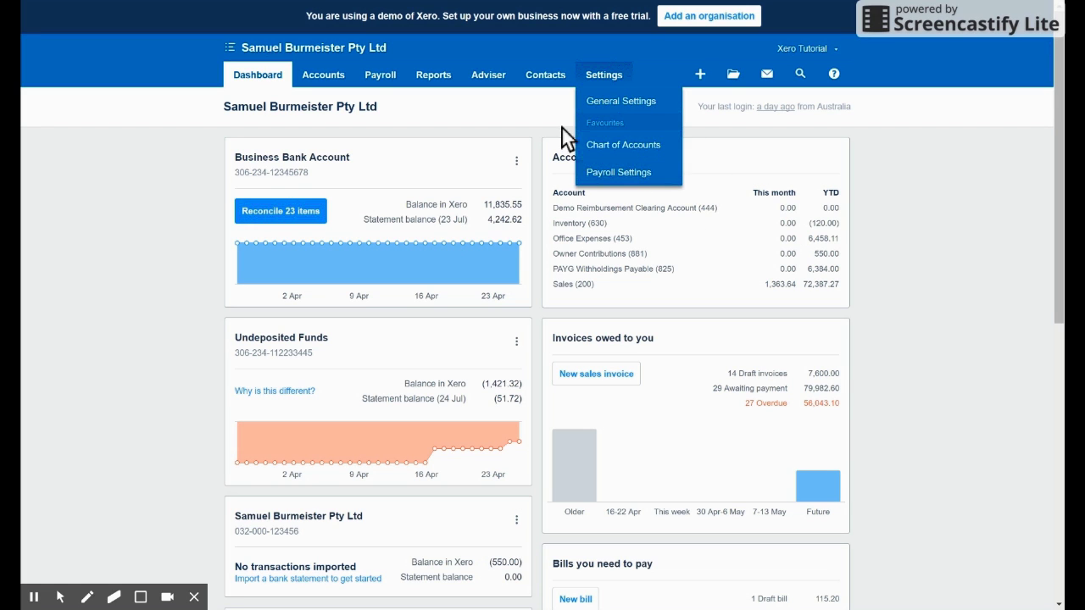
{"action": "left_click", "coordinate": [529, 114]}
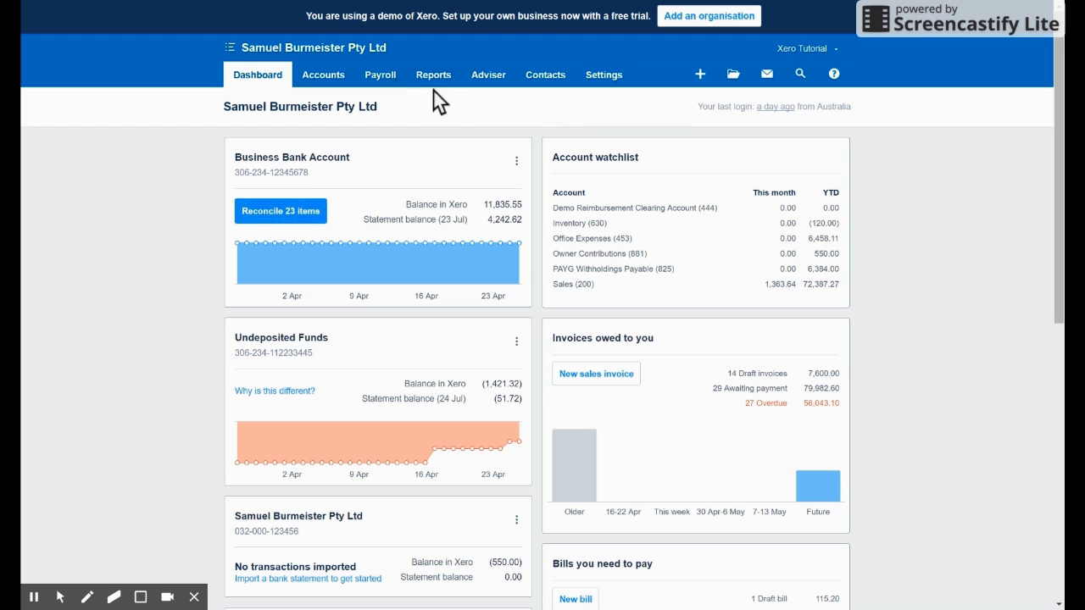
{"action": "left_click", "coordinate": [384, 78]}
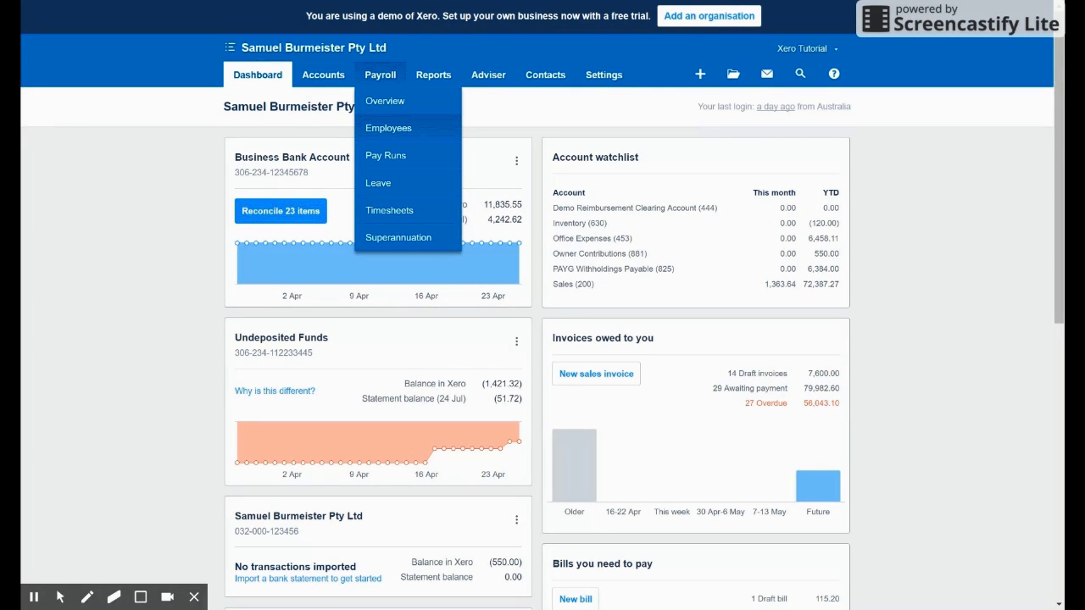
{"action": "left_click", "coordinate": [486, 114]}
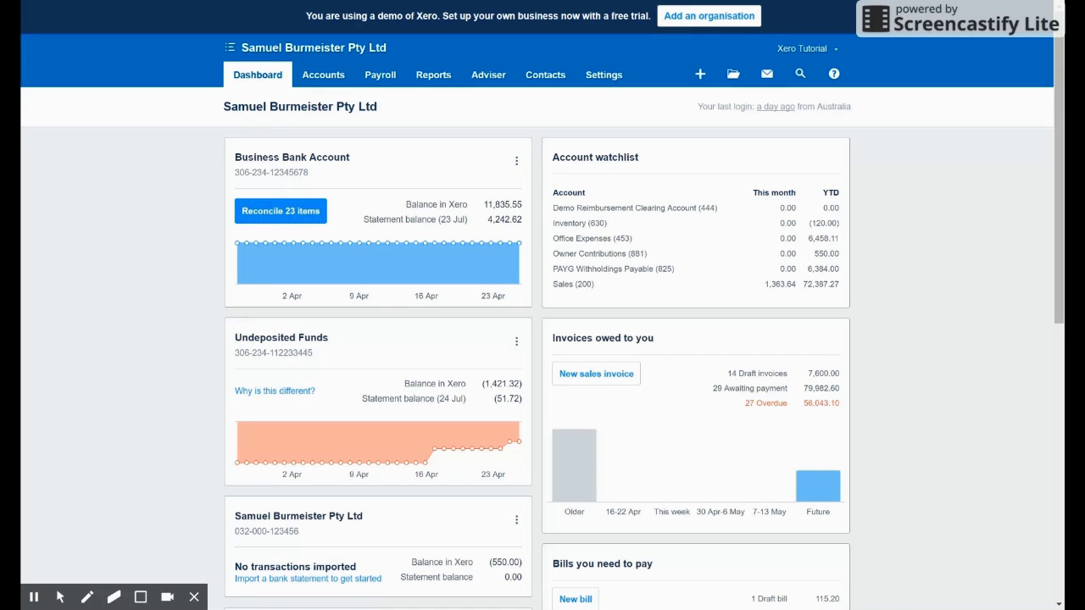
{"action": "left_click", "coordinate": [380, 84]}
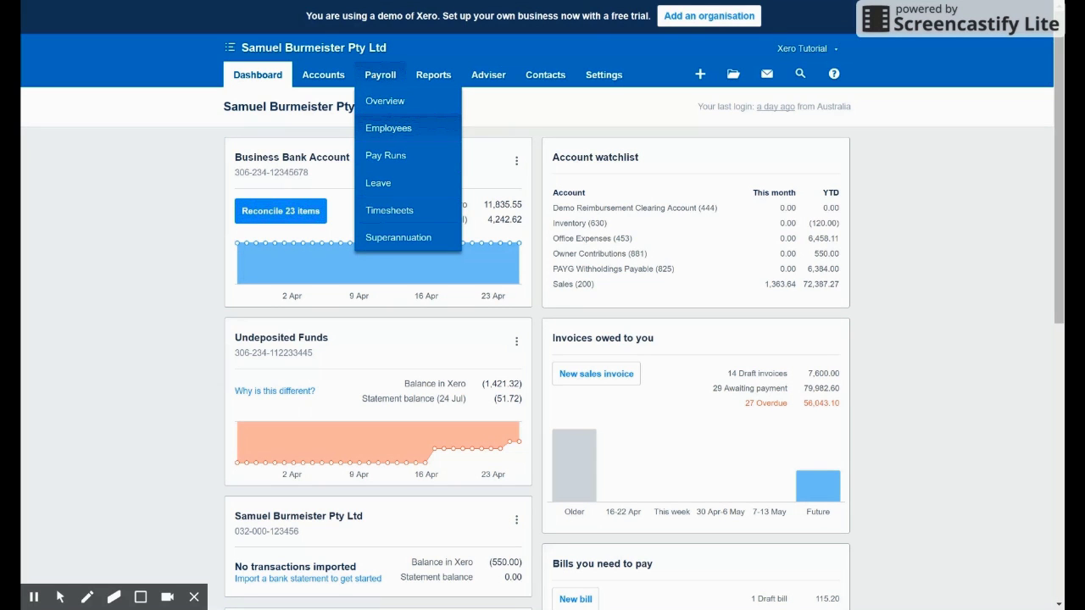
Go to Payroll > Employees to list the 10 current employees.
{"action": "left_click", "coordinate": [421, 142]}
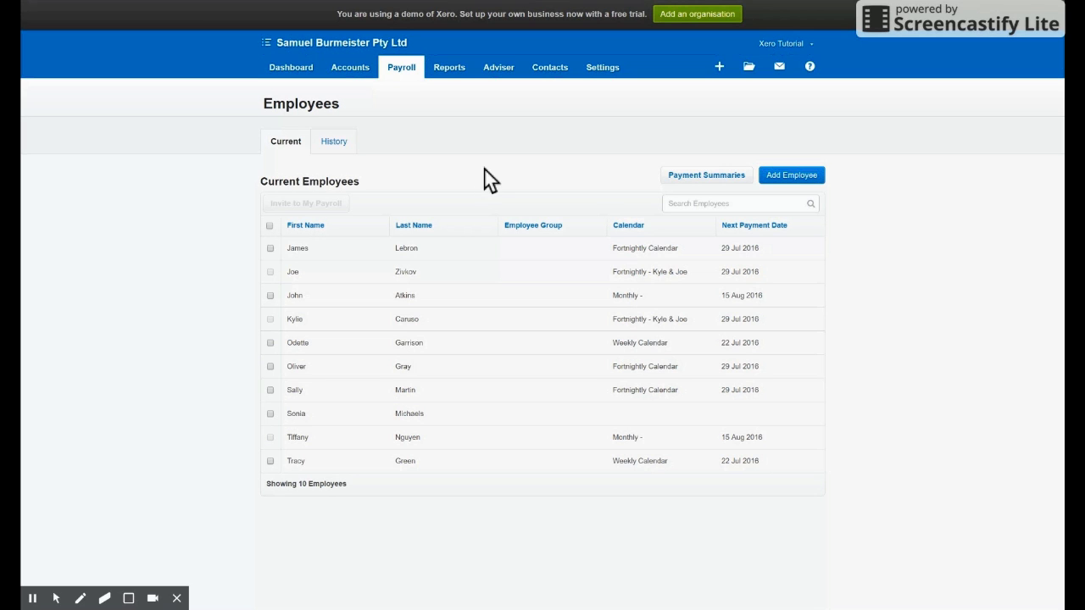
Add a pay run from Pay Runs for the two-employee fortnightly calendar, fortnight ending 28 Jul 2016.
{"action": "left_click", "coordinate": [403, 75]}
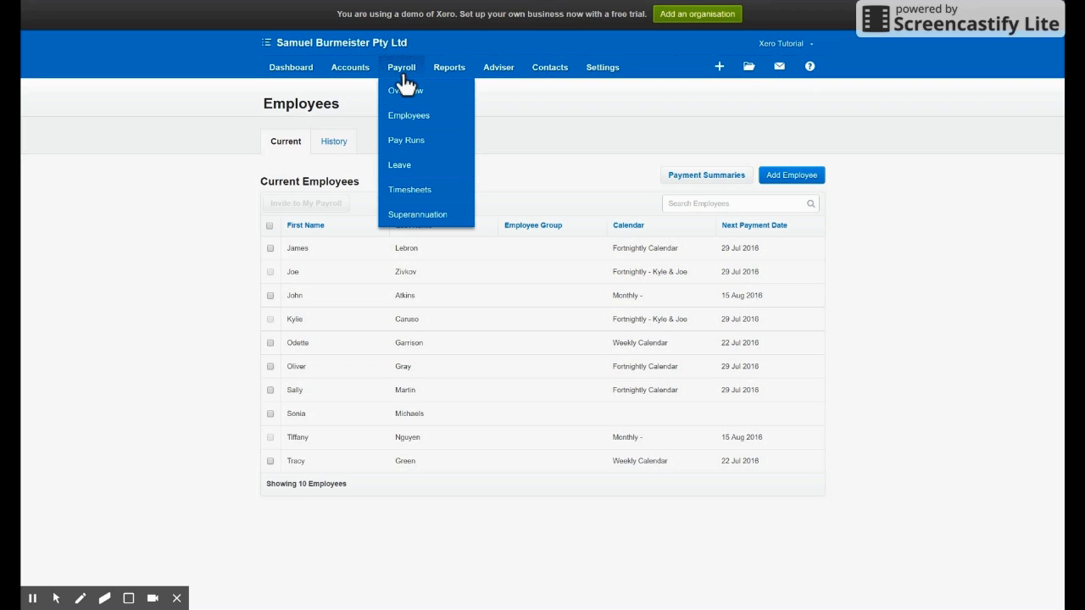
{"action": "left_click", "coordinate": [407, 141]}
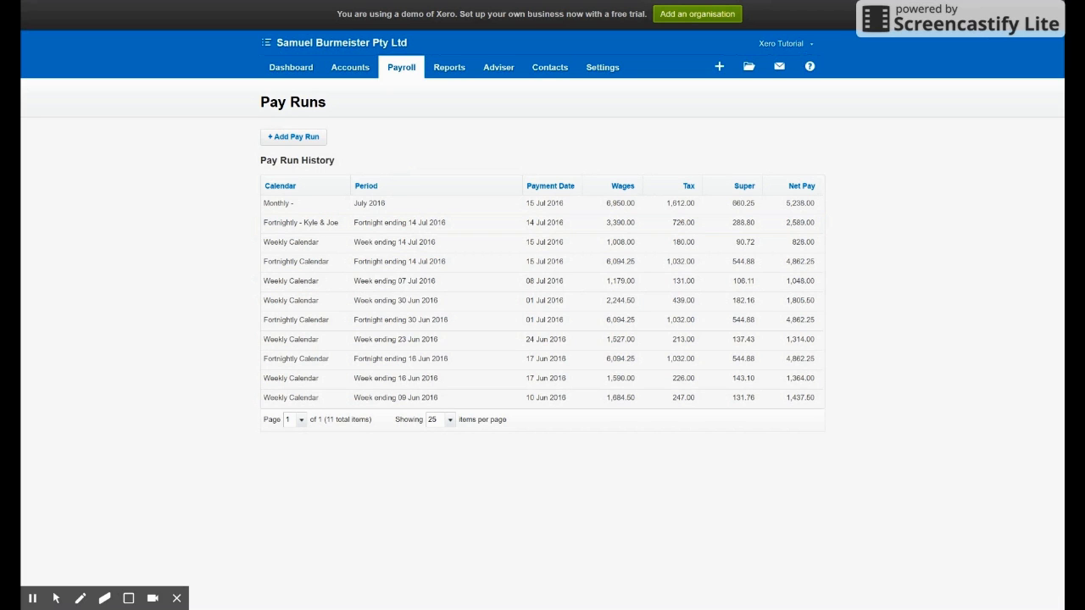
{"action": "left_click", "coordinate": [312, 142]}
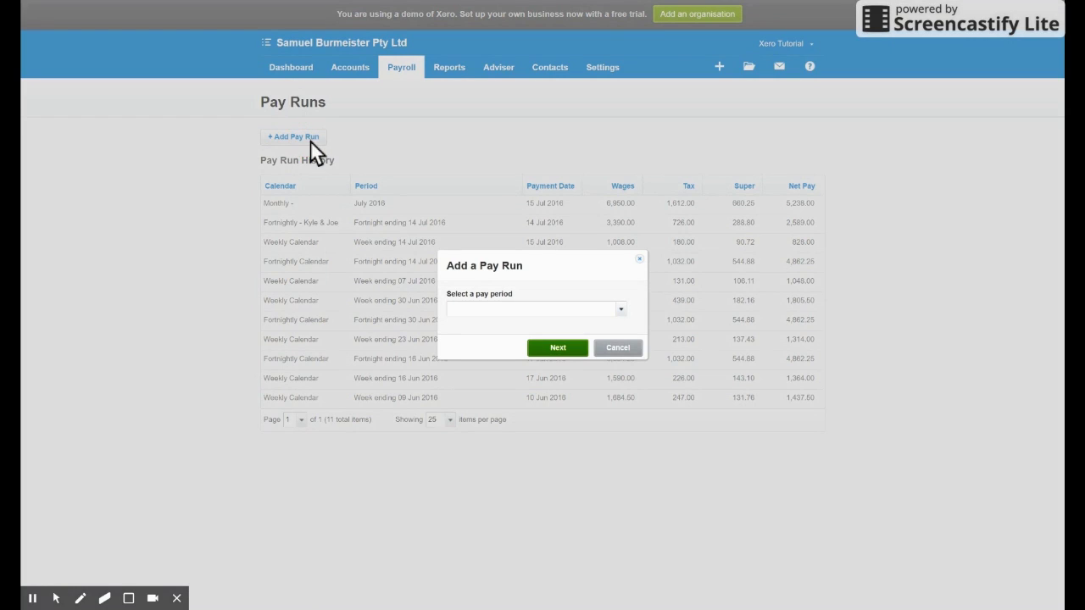
{"action": "left_click", "coordinate": [621, 313]}
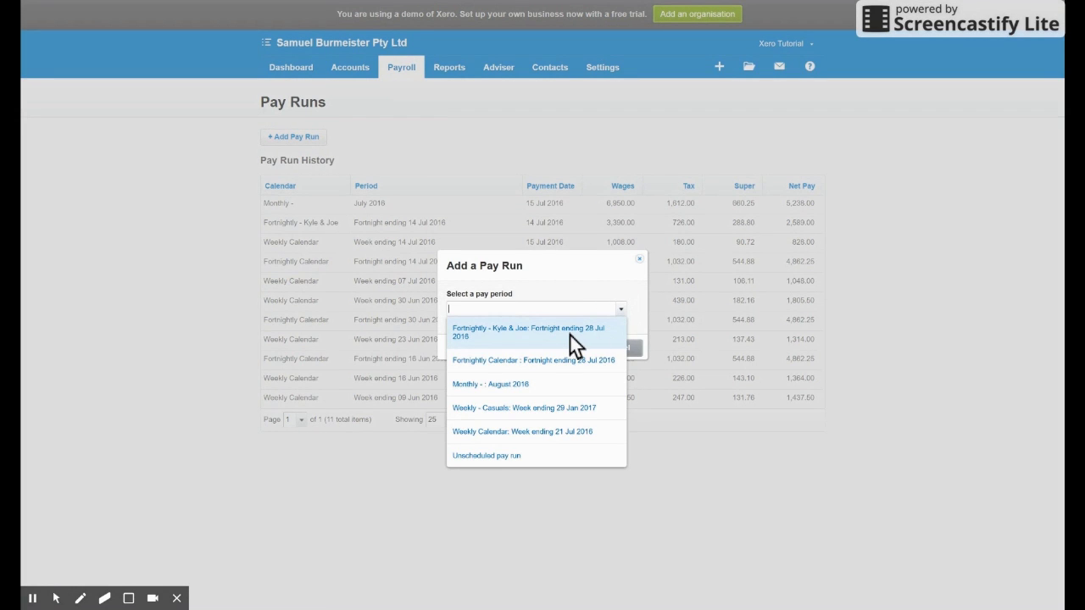
{"action": "left_click", "coordinate": [570, 335]}
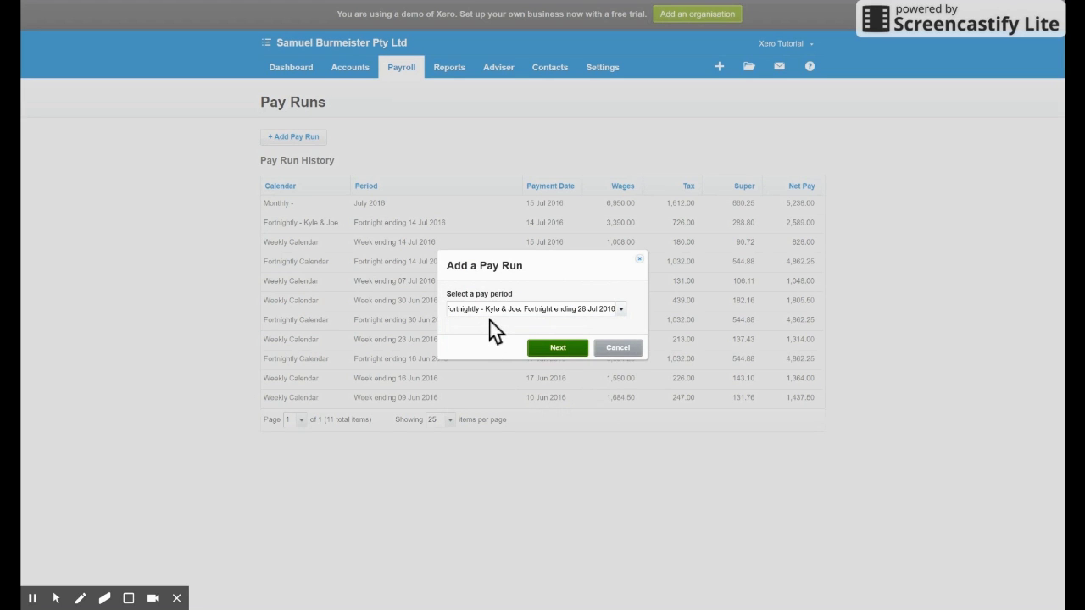
Create the draft pay run: 2 employees, earnings 3,040, paid 29 Jul.
{"action": "left_click", "coordinate": [559, 345]}
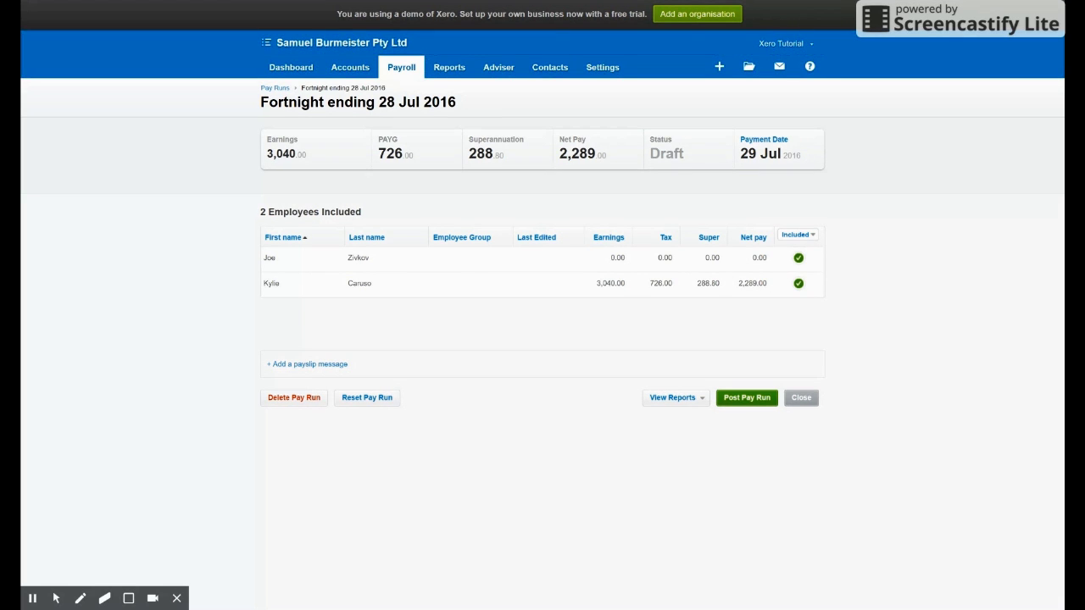
Enter 35 ordinary hours at the 35.00 rate on the zero-earnings payslip, giving net pay 1,103.
{"action": "left_click", "coordinate": [421, 260]}
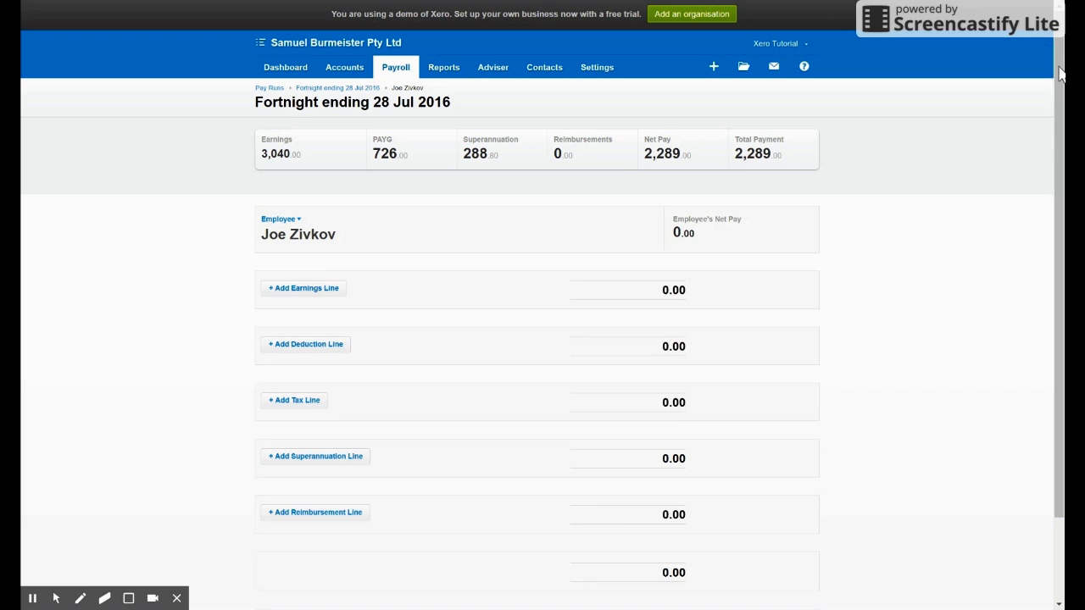
{"action": "left_click_drag", "start_coordinate": [1060, 74], "coordinate": [1060, 125]}
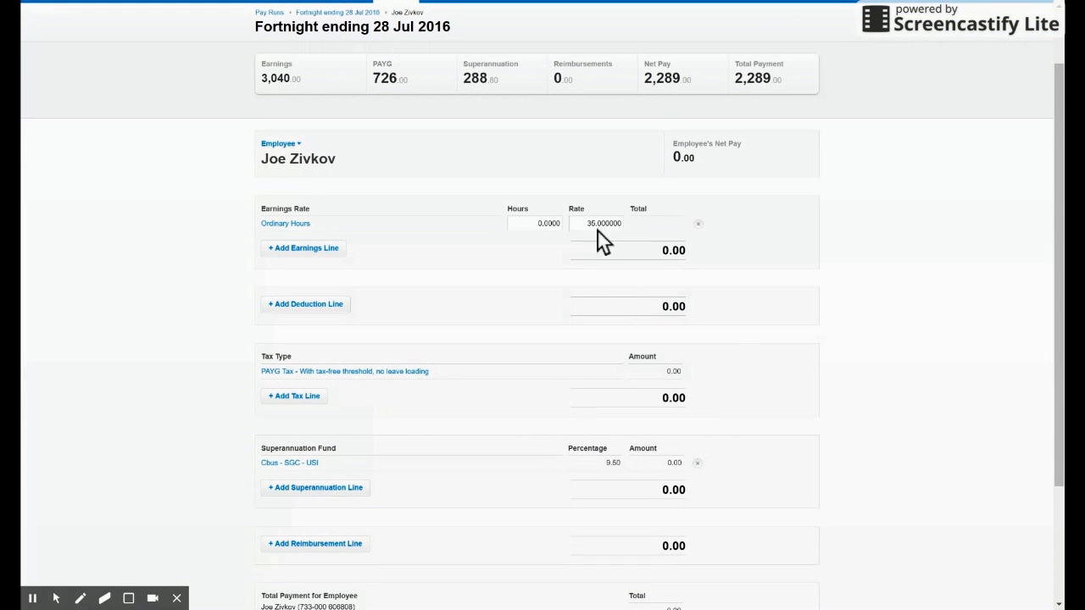
{"action": "left_click", "coordinate": [542, 224]}
{"action": "type", "text": "35"}
{"action": "key", "text": "Tab"}
{"action": "left_click", "coordinate": [588, 225]}
{"action": "left_click", "coordinate": [587, 255]}
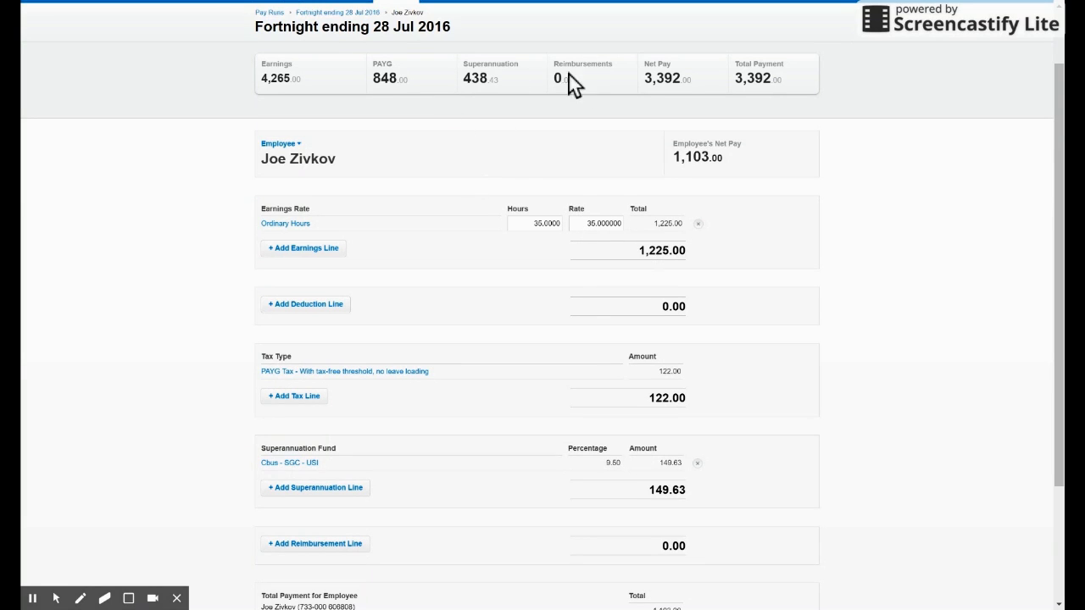
{"action": "left_click_drag", "start_coordinate": [1063, 181], "coordinate": [1063, 206]}
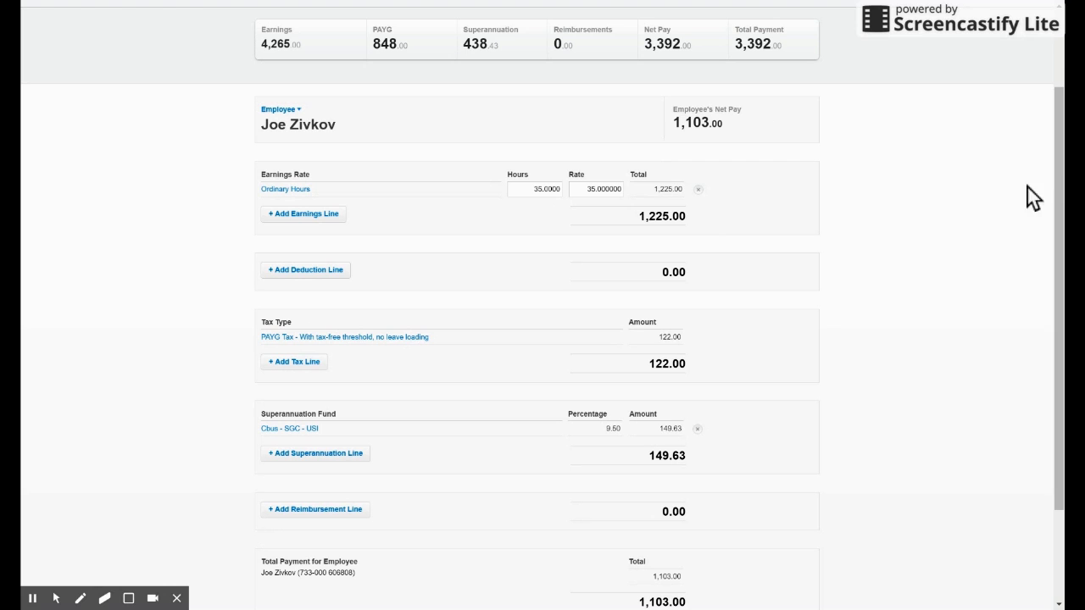
{"action": "left_click_drag", "start_coordinate": [1057, 169], "coordinate": [1060, 240]}
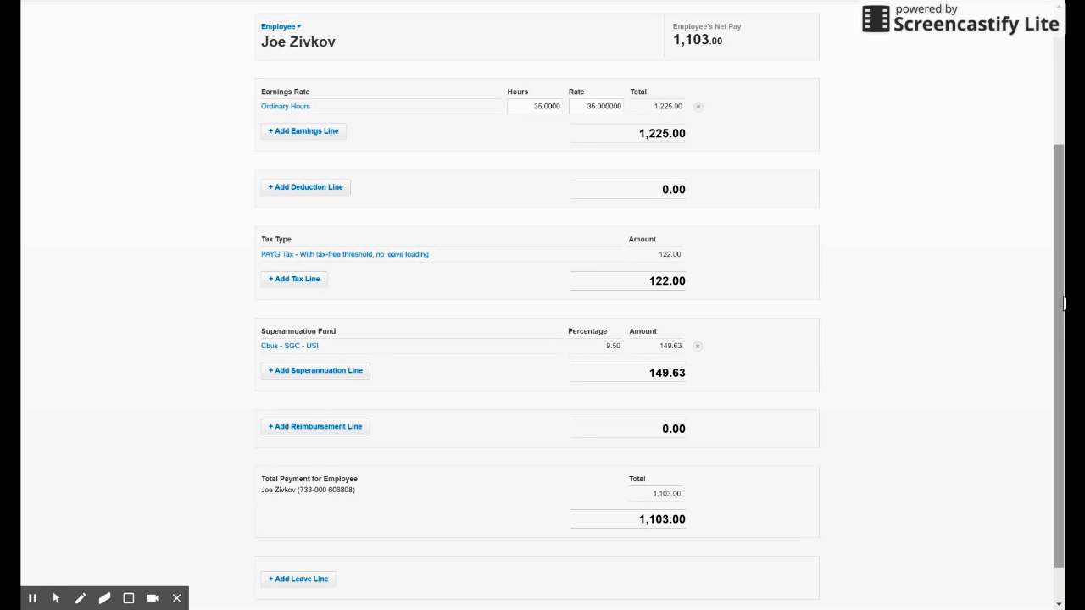
{"action": "scroll", "coordinate": [1051, 356], "scroll_direction": "down", "scroll_amount": 2}
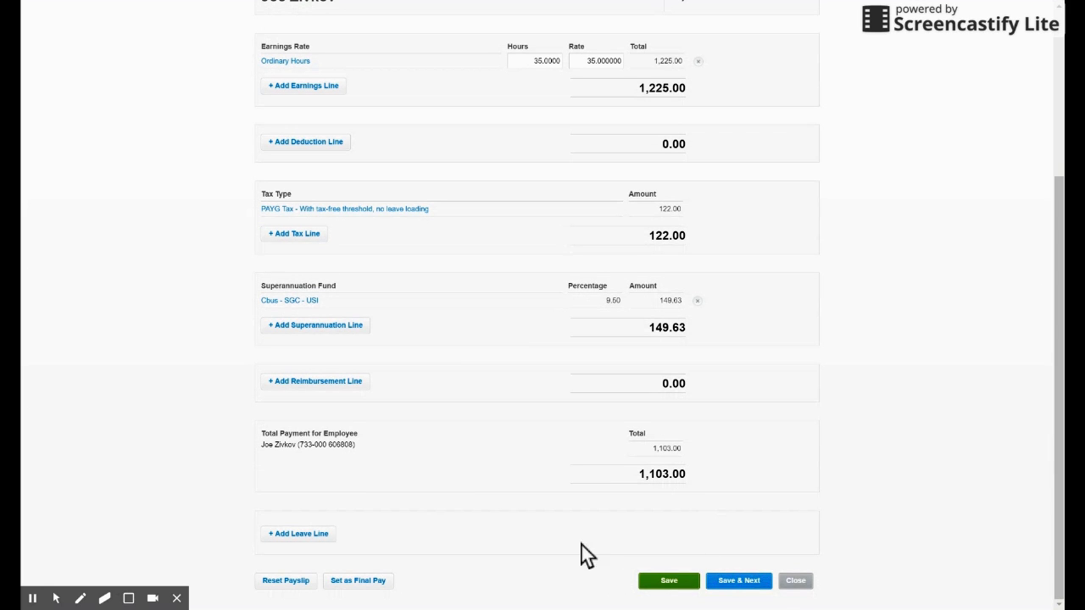
Save the 35-hour payslip and return to the pay run's employee list.
{"action": "left_click", "coordinate": [739, 581]}
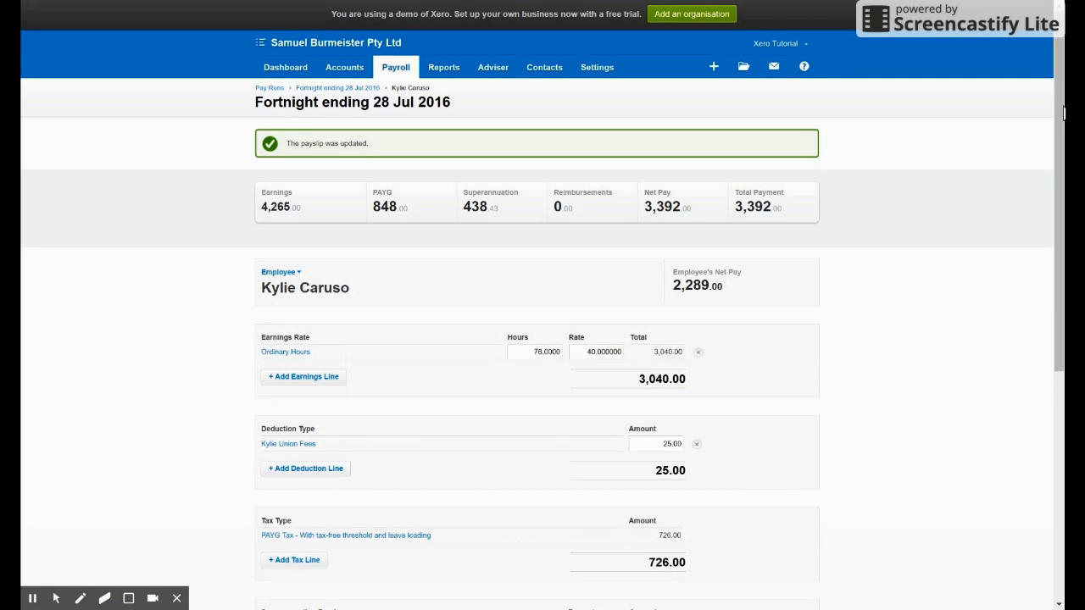
{"action": "scroll", "coordinate": [1058, 113], "scroll_direction": "down", "scroll_amount": 3}
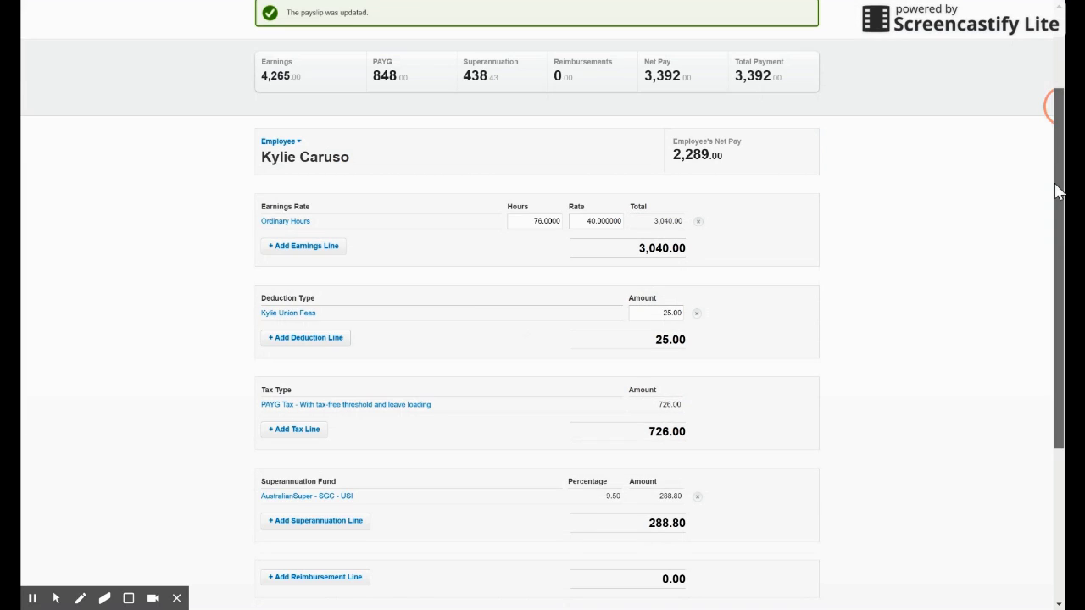
{"action": "left_click", "coordinate": [295, 150]}
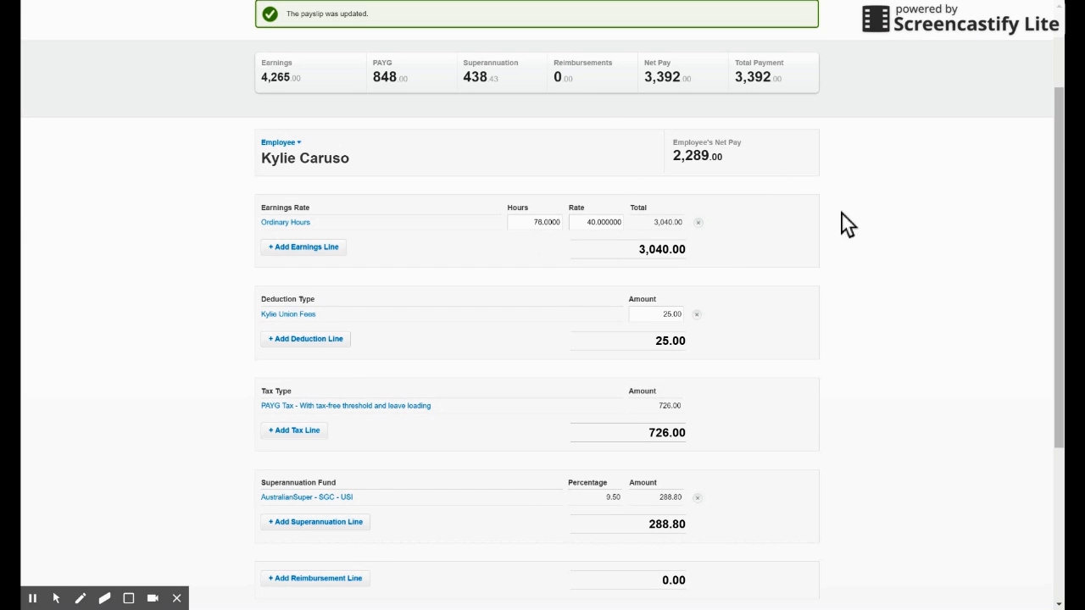
Save the other employee's payslip with its 2,289.00 total payment and review the summary.
{"action": "scroll", "coordinate": [1059, 144], "scroll_direction": "down", "scroll_amount": 3}
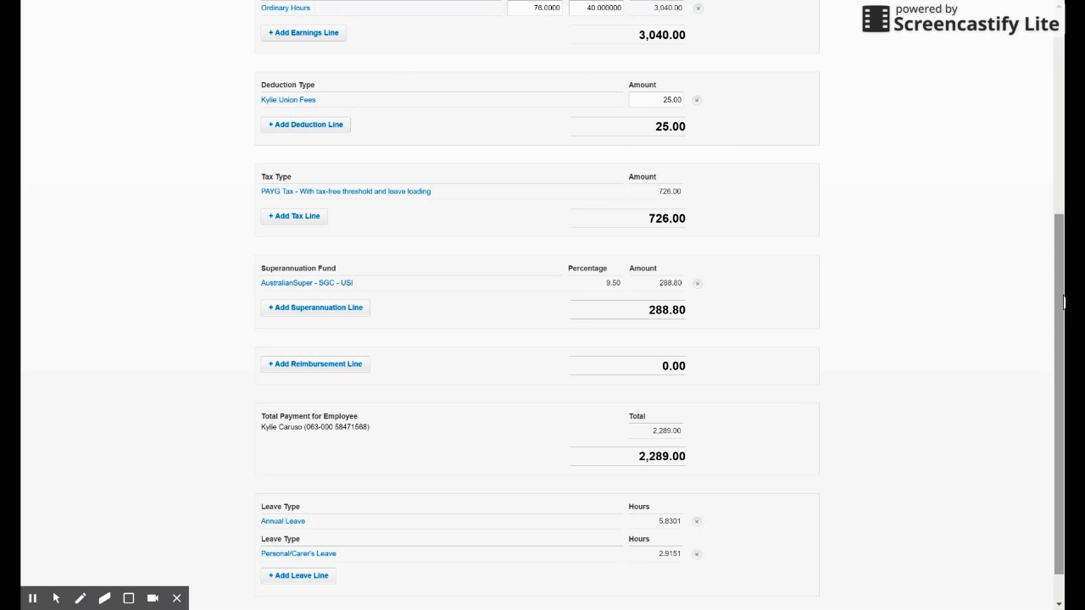
{"action": "scroll", "coordinate": [1058, 292], "scroll_direction": "down", "scroll_amount": 1}
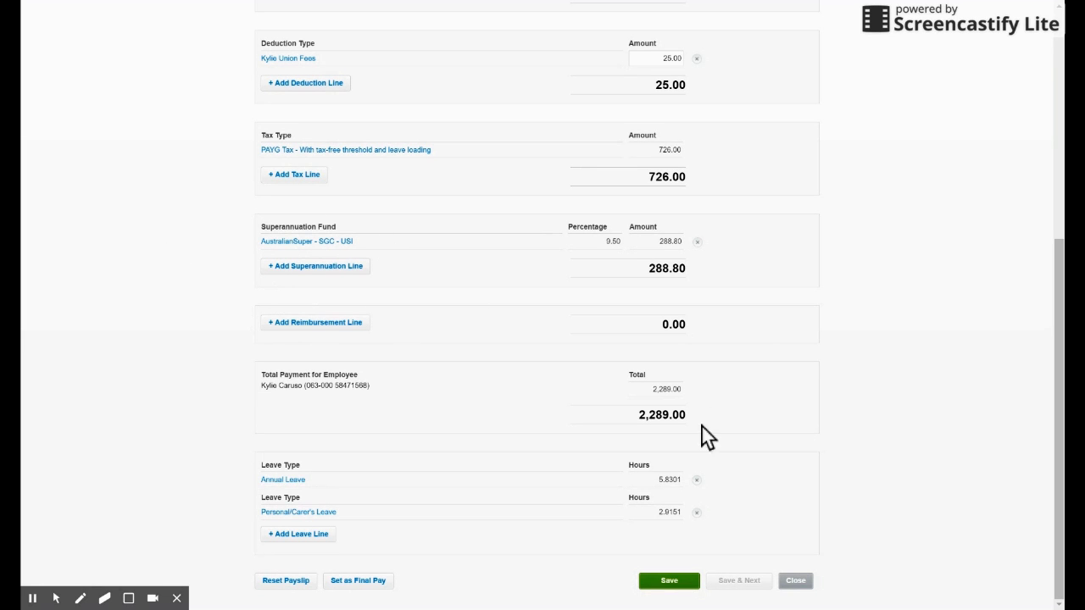
{"action": "left_click", "coordinate": [1063, 343]}
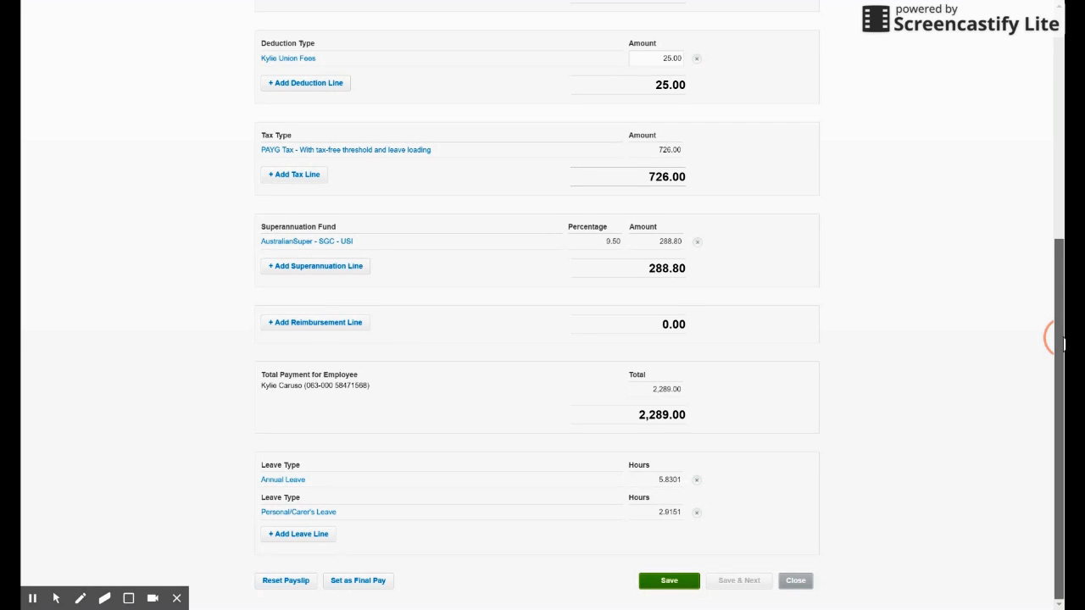
{"action": "scroll", "coordinate": [1063, 343], "scroll_direction": "up", "scroll_amount": 4}
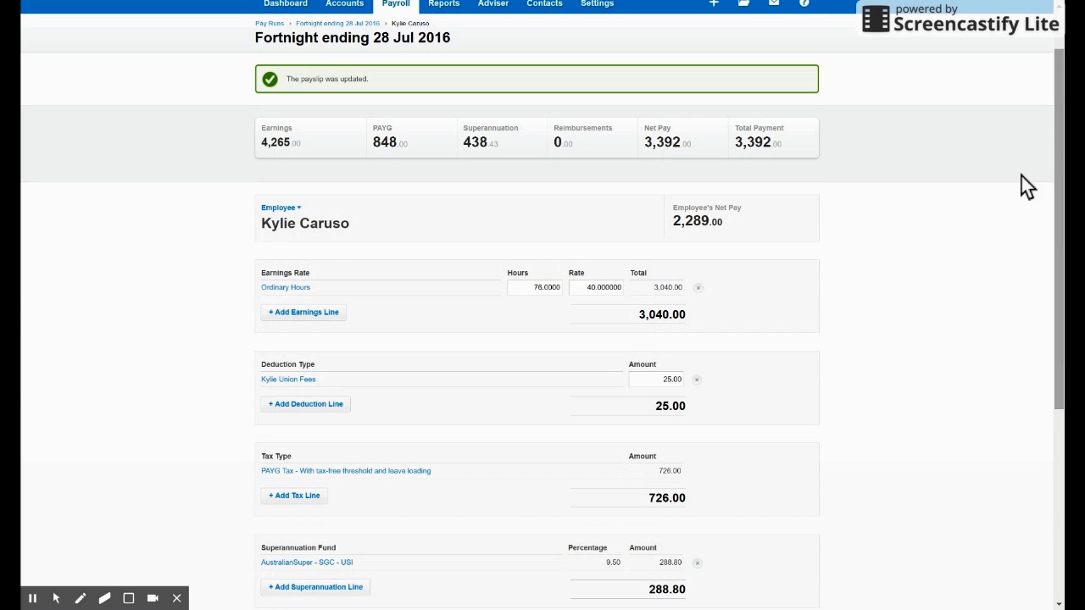
{"action": "left_click", "coordinate": [1057, 123]}
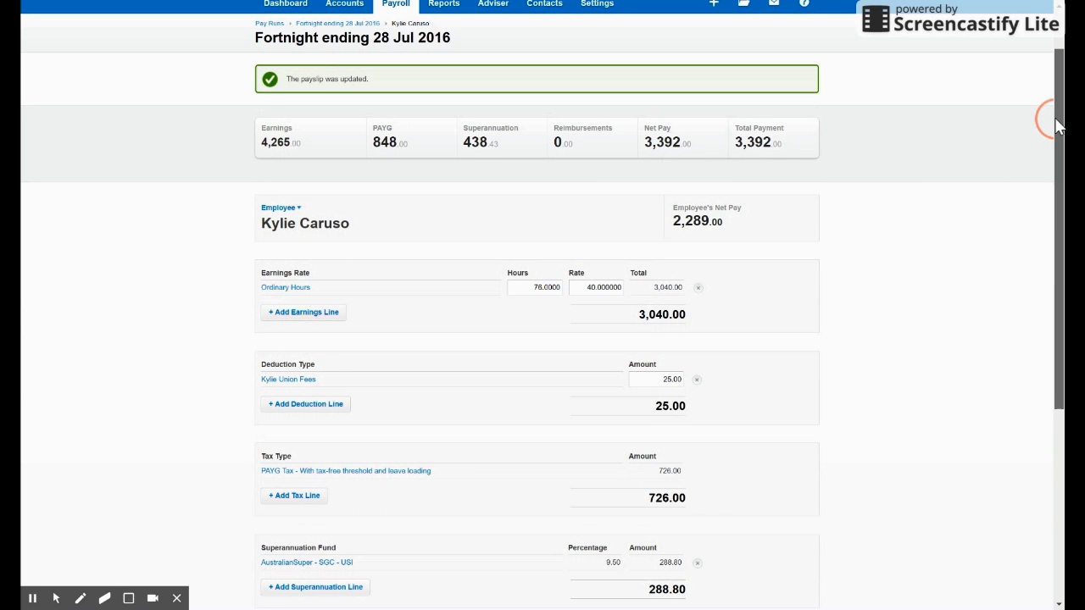
{"action": "mouse_move", "coordinate": [1057, 123]}
{"action": "left_mouse_down"}
{"action": "mouse_move", "coordinate": [1053, 114]}
{"action": "mouse_move", "coordinate": [1059, 169]}
{"action": "mouse_move", "coordinate": [1056, 114]}
{"action": "left_mouse_up"}
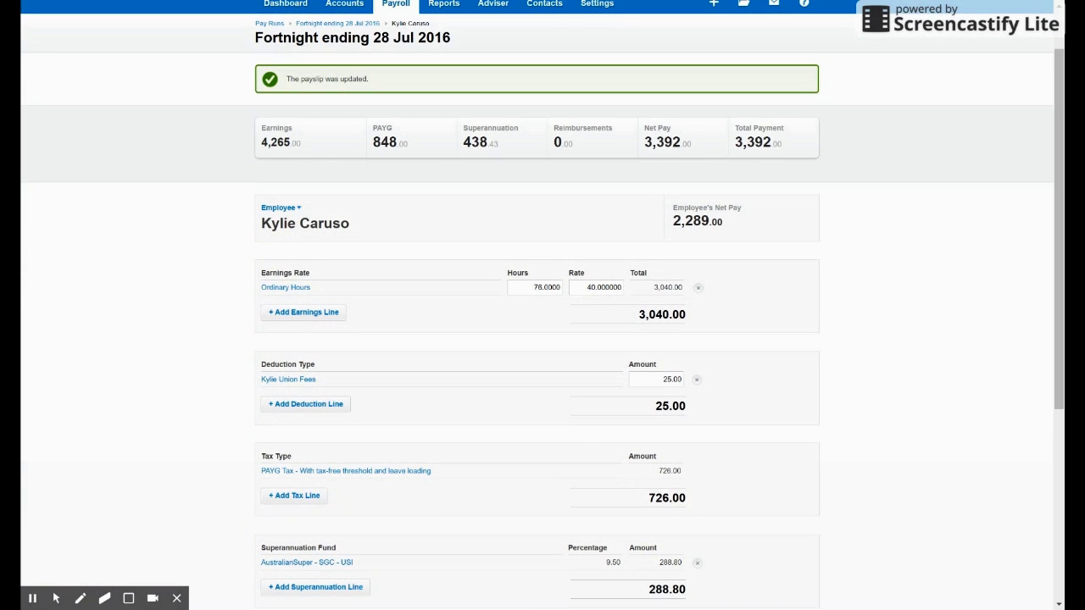
{"action": "scroll", "coordinate": [1051, 593], "scroll_direction": "down", "scroll_amount": 5}
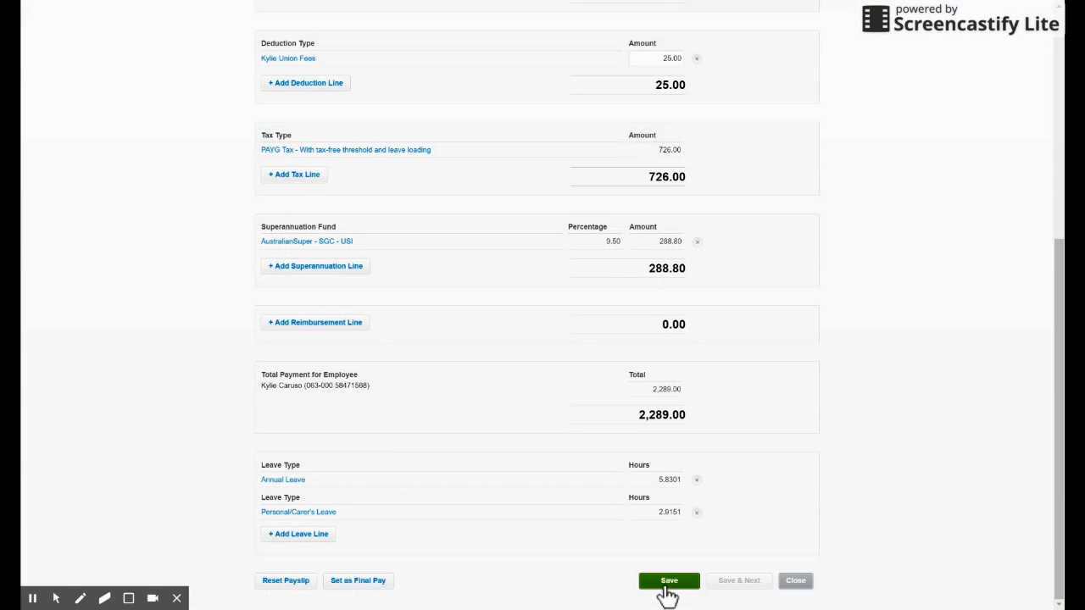
{"action": "left_click", "coordinate": [669, 583]}
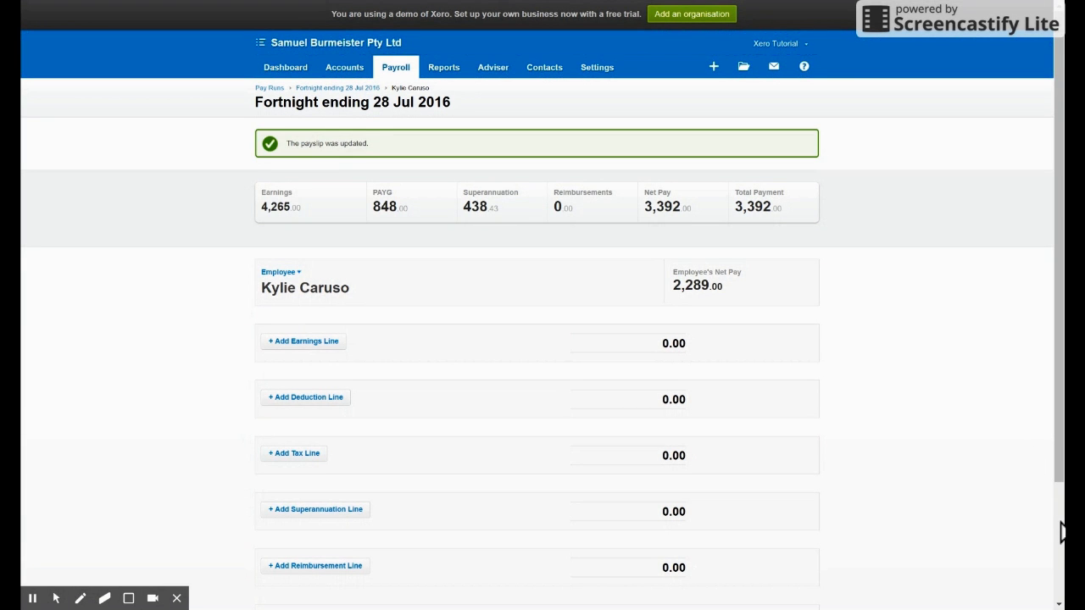
{"action": "scroll", "coordinate": [1061, 532], "scroll_direction": "down", "scroll_amount": 2}
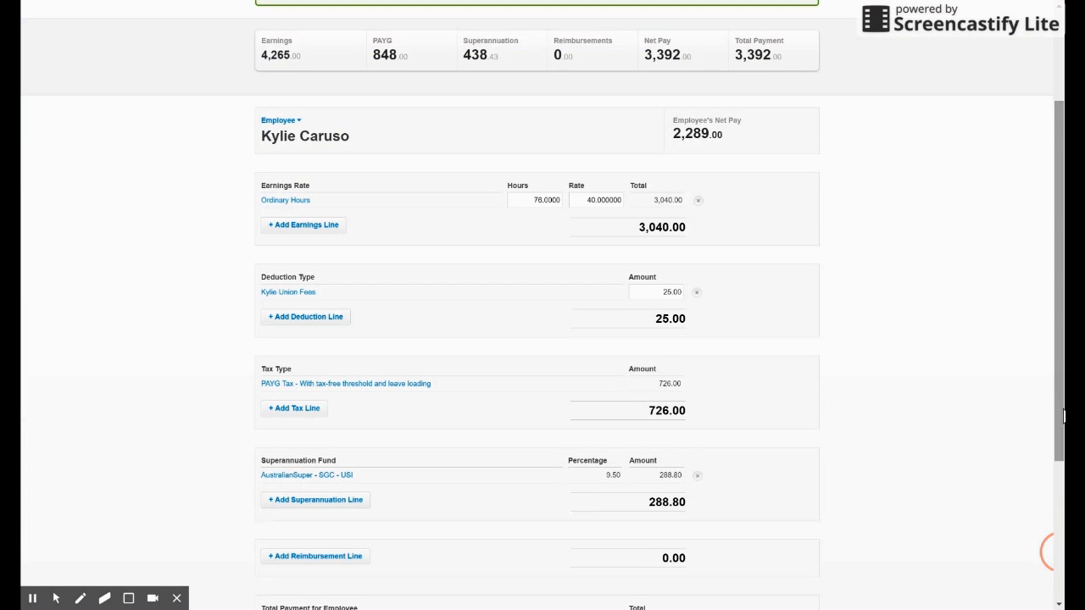
{"action": "left_click_drag", "start_coordinate": [1056, 412], "coordinate": [1056, 448]}
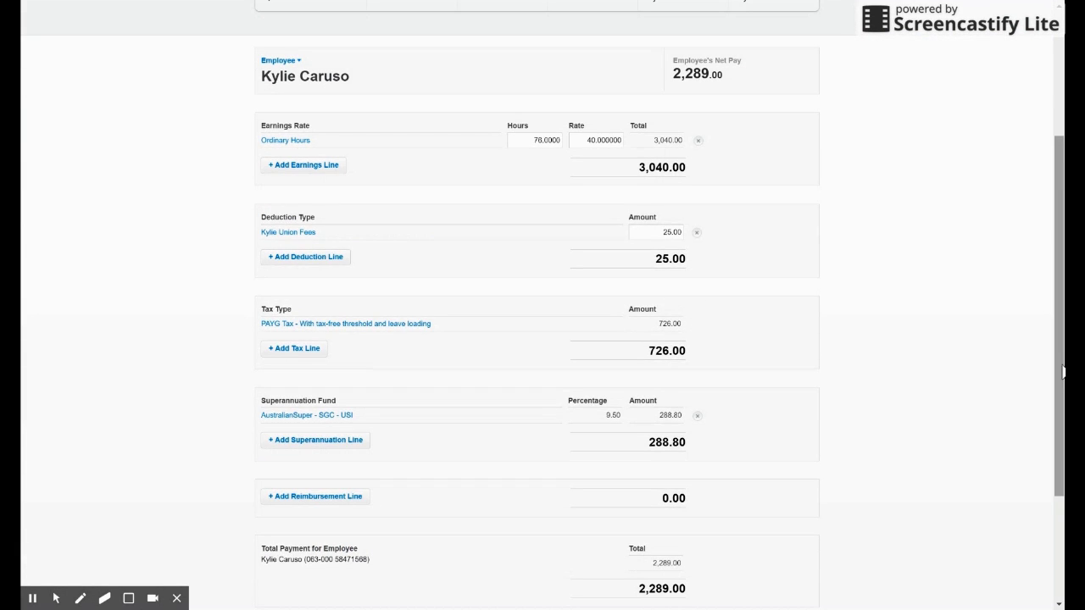
{"action": "left_click_drag", "start_coordinate": [1057, 365], "coordinate": [1056, 468]}
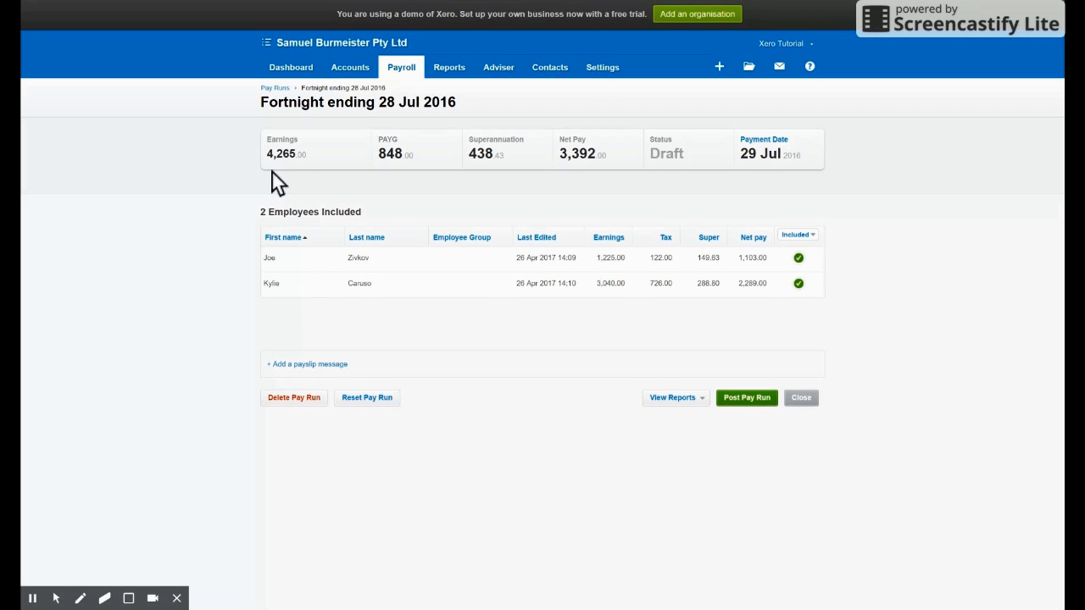
{"action": "left_click", "coordinate": [772, 148]}
Open the pay run's Payslips report from View Reports.
{"action": "left_click", "coordinate": [693, 400]}
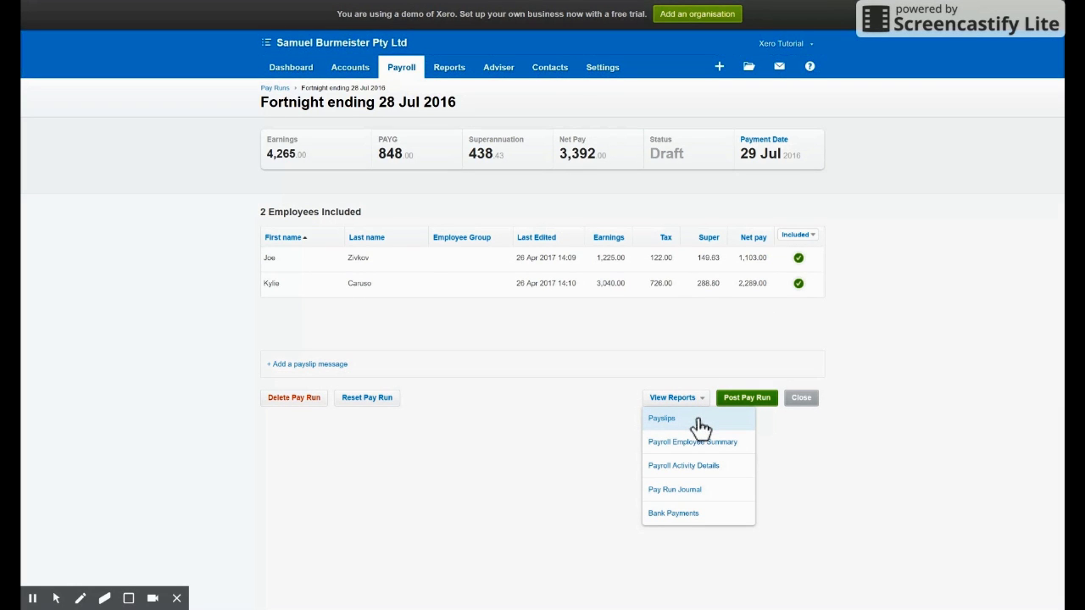
{"action": "left_click", "coordinate": [700, 421]}
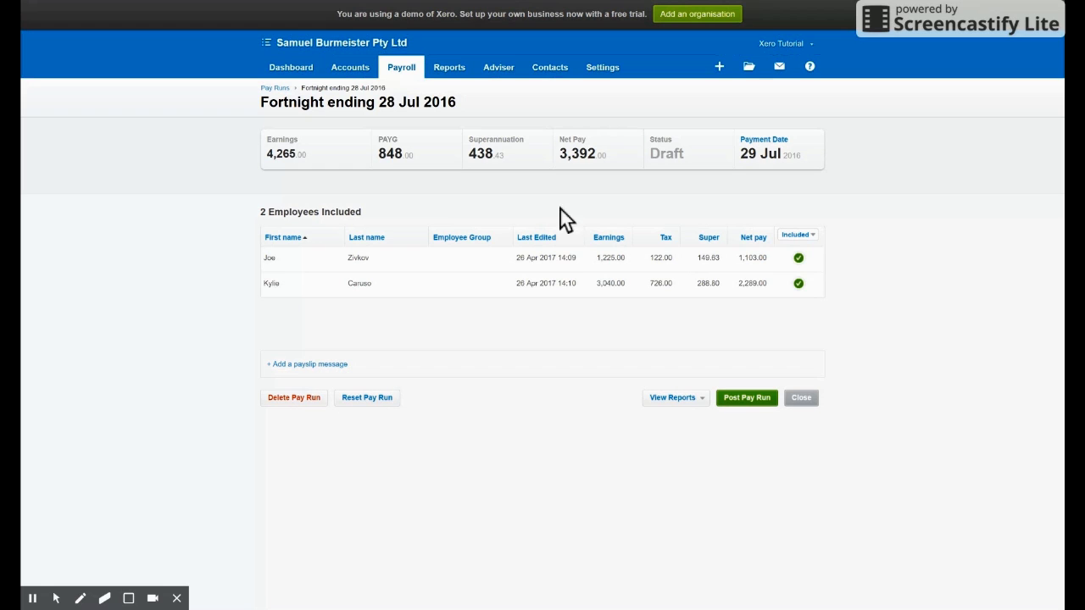
Post the fortnight ending 28 Jul 2016 pay run and confirm it.
{"action": "left_click", "coordinate": [747, 397]}
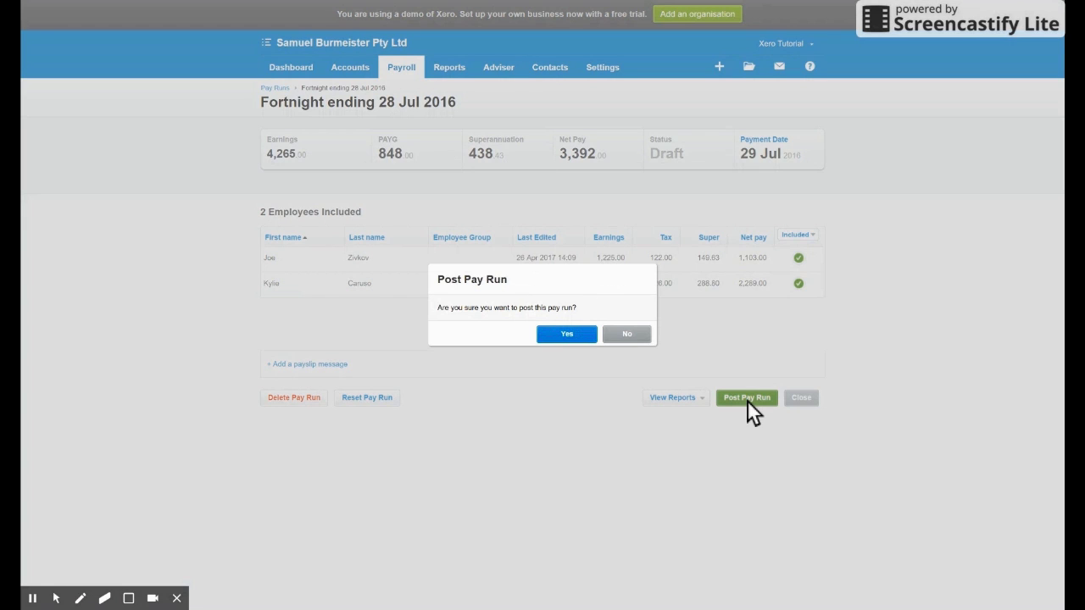
{"action": "left_click", "coordinate": [583, 335]}
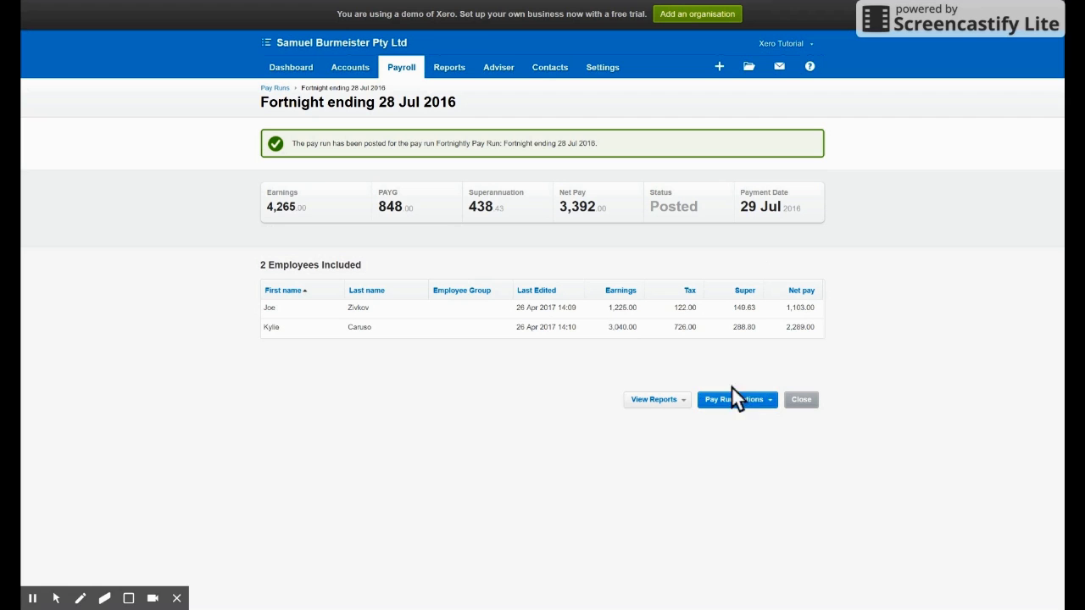
Look at the posted pay run's options, then show its View Reports list.
{"action": "left_click", "coordinate": [757, 407]}
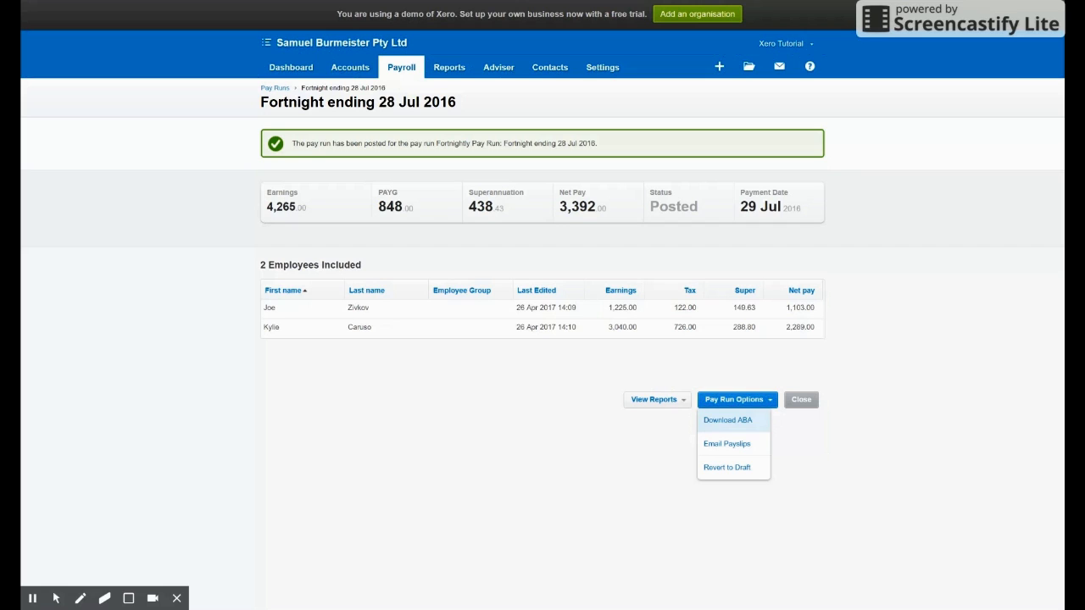
{"action": "left_click", "coordinate": [687, 365]}
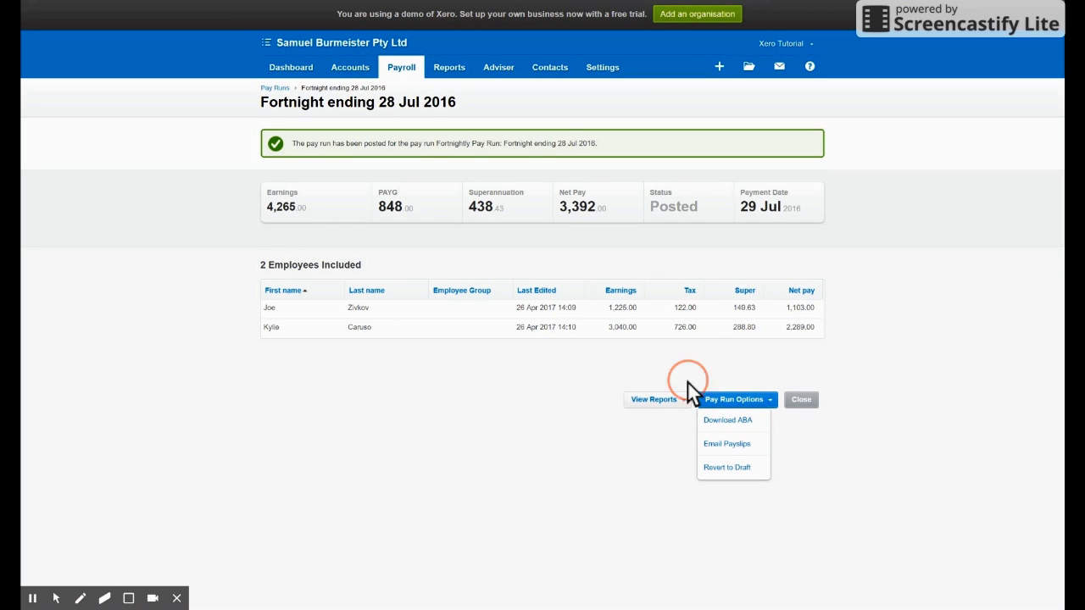
{"action": "left_click", "coordinate": [668, 405]}
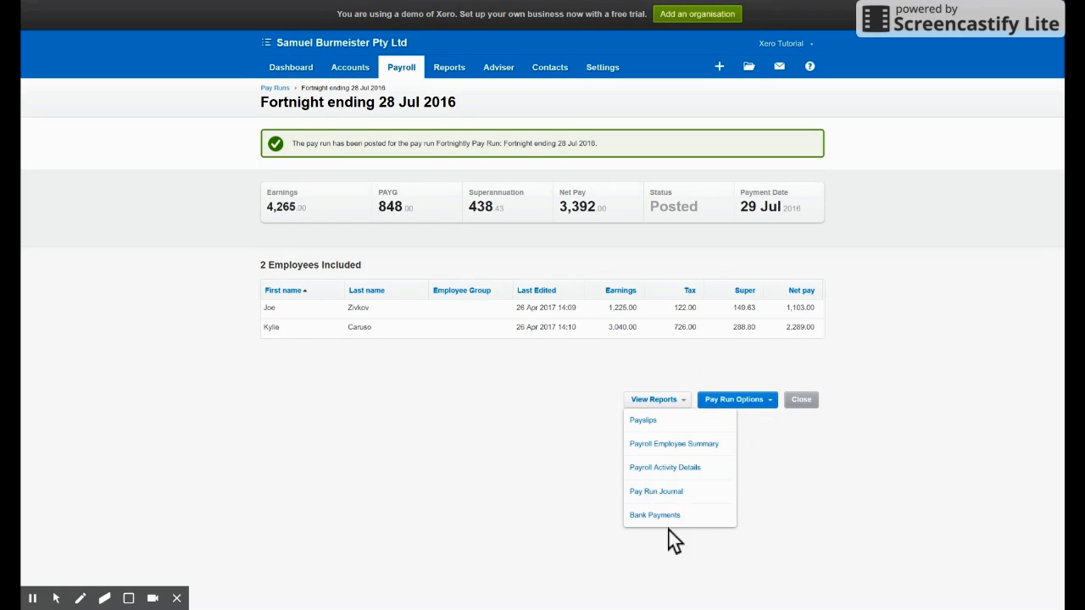
{"action": "left_click", "coordinate": [403, 68]}
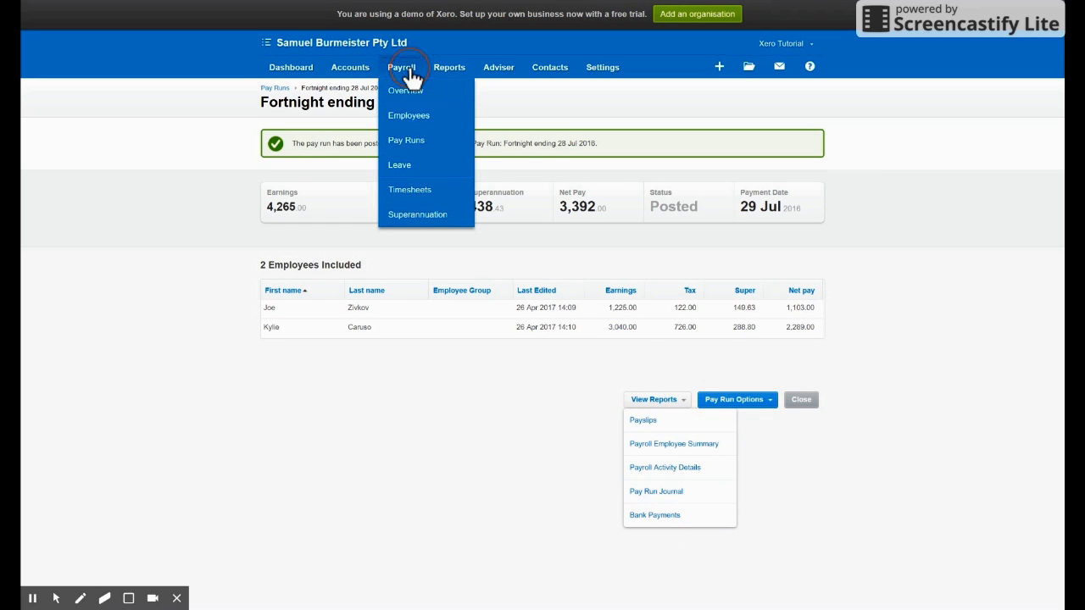
{"action": "left_click", "coordinate": [564, 424]}
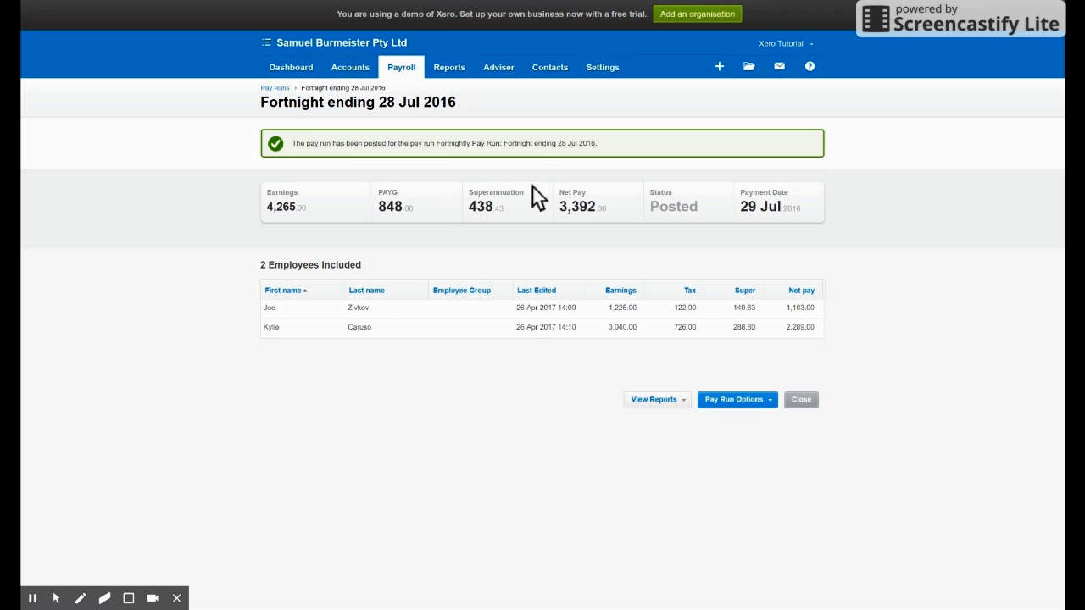
{"action": "left_click", "coordinate": [771, 403]}
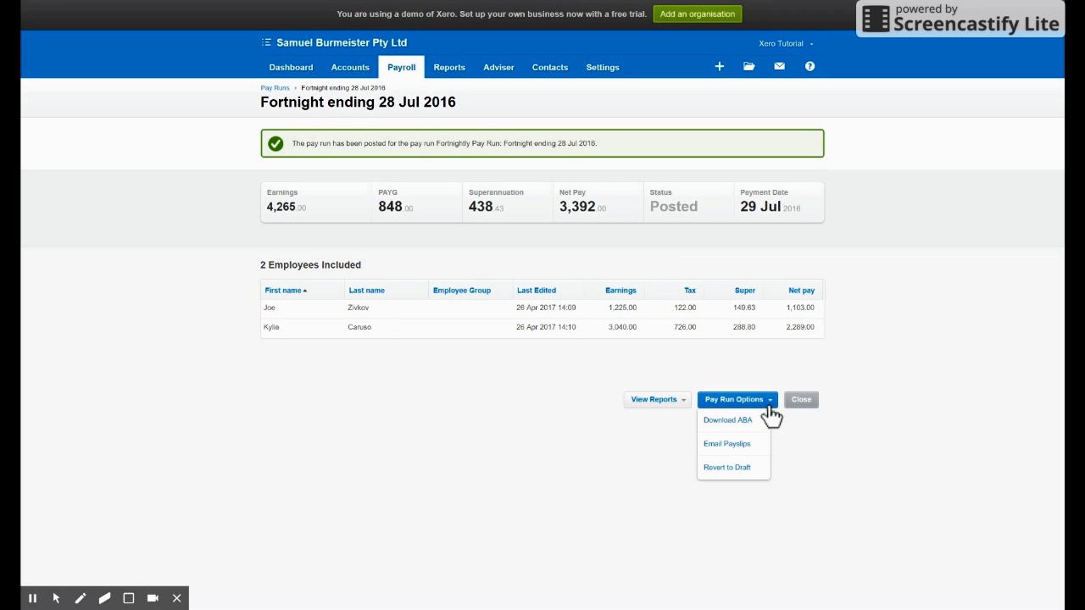
{"action": "left_click", "coordinate": [737, 471]}
{"action": "left_click", "coordinate": [661, 399]}
{"action": "left_click", "coordinate": [666, 400]}
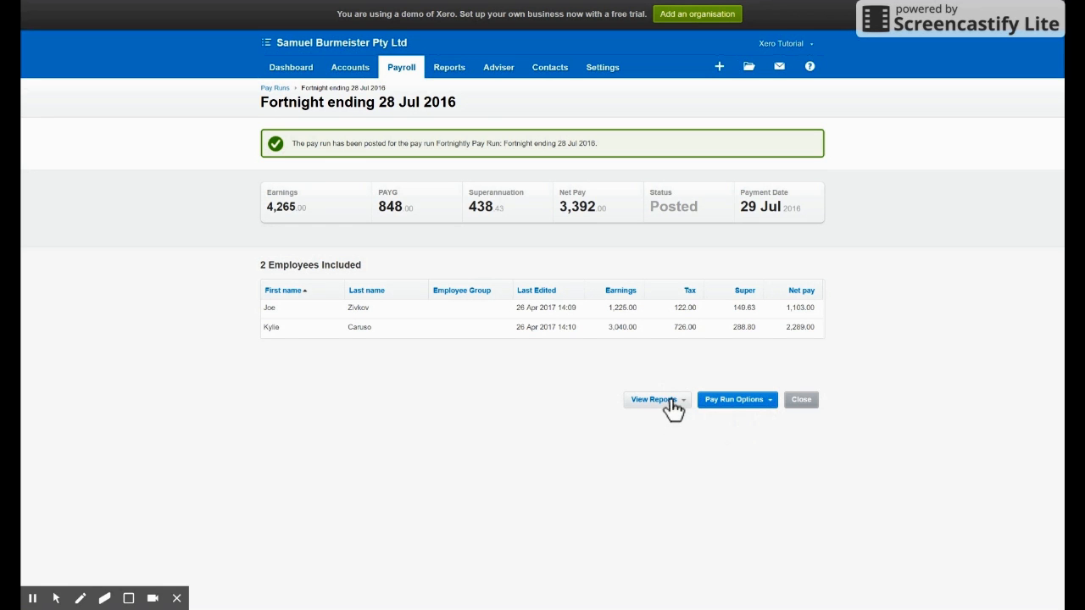
{"action": "left_click", "coordinate": [671, 403]}
{"action": "left_click", "coordinate": [535, 455]}
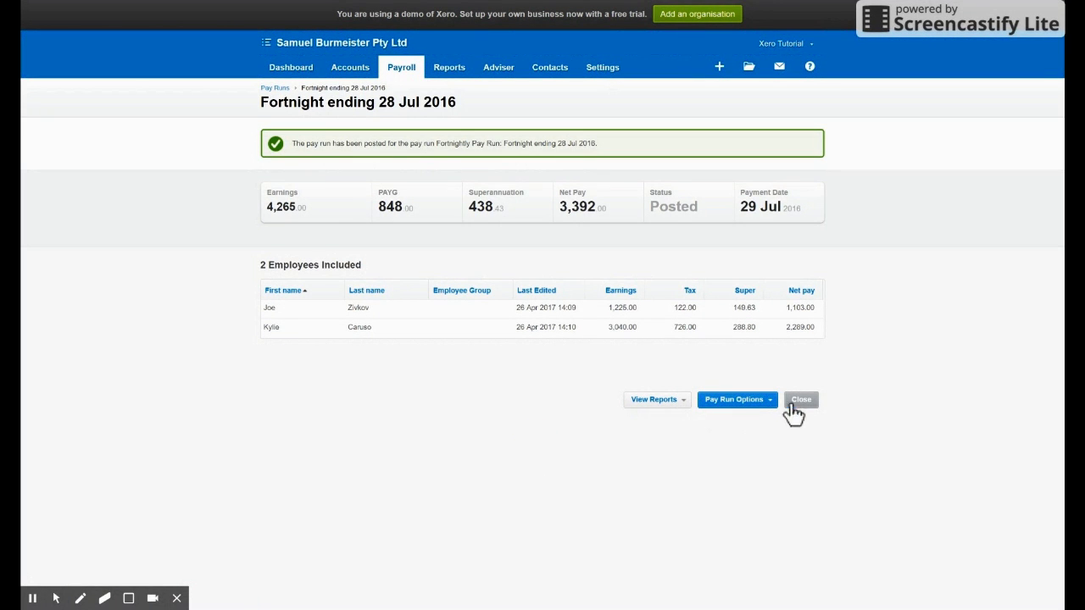